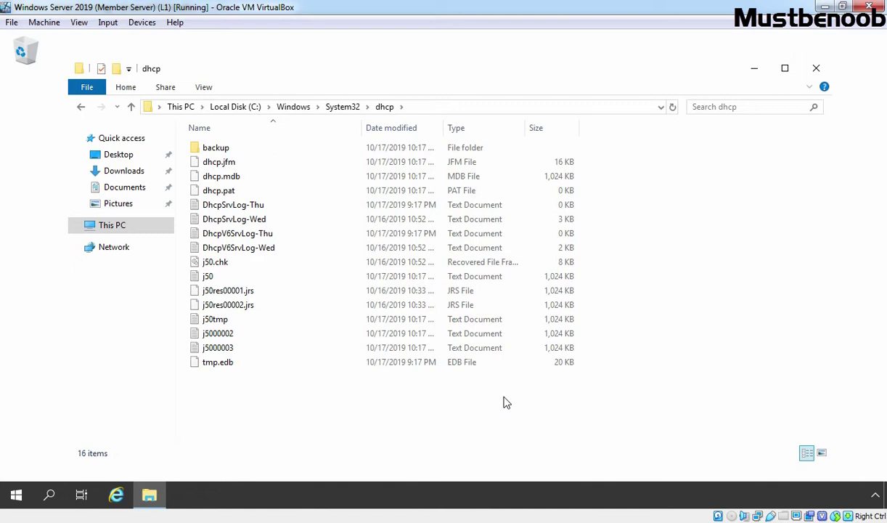
# Open Disk Management and open the D: volume on Disk 1 in File Explorer.
pyautogui.rightClick(16, 495)
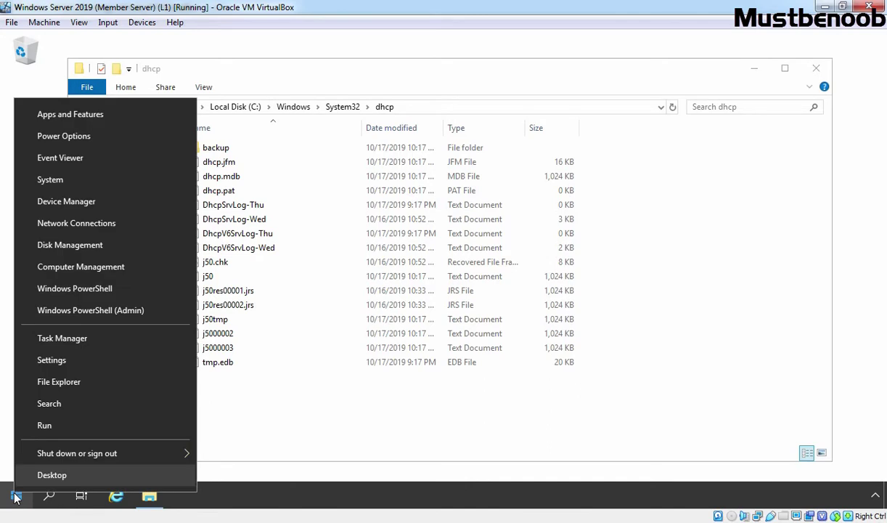
pyautogui.click(64, 244)
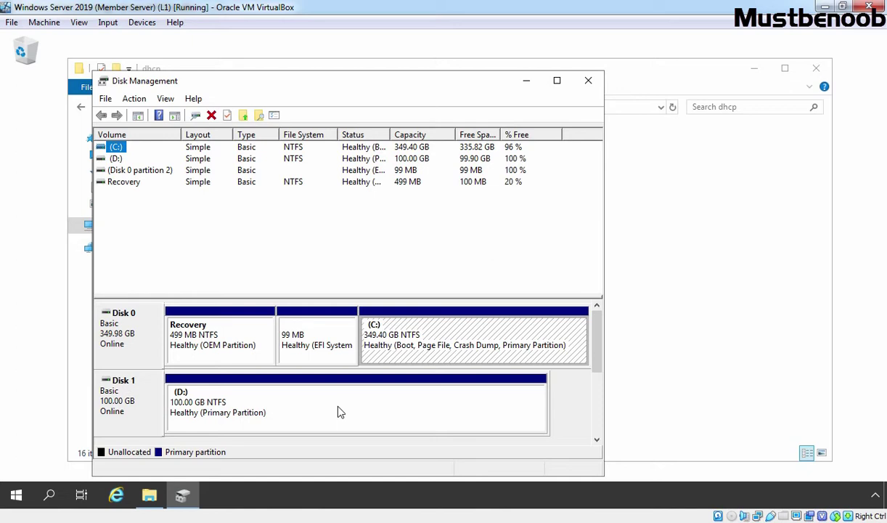
pyautogui.rightClick(336, 412)
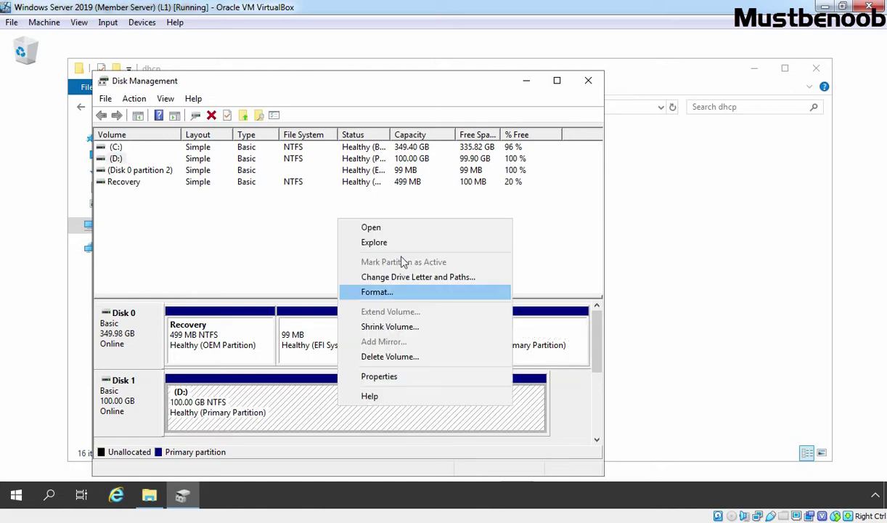
pyautogui.click(386, 231)
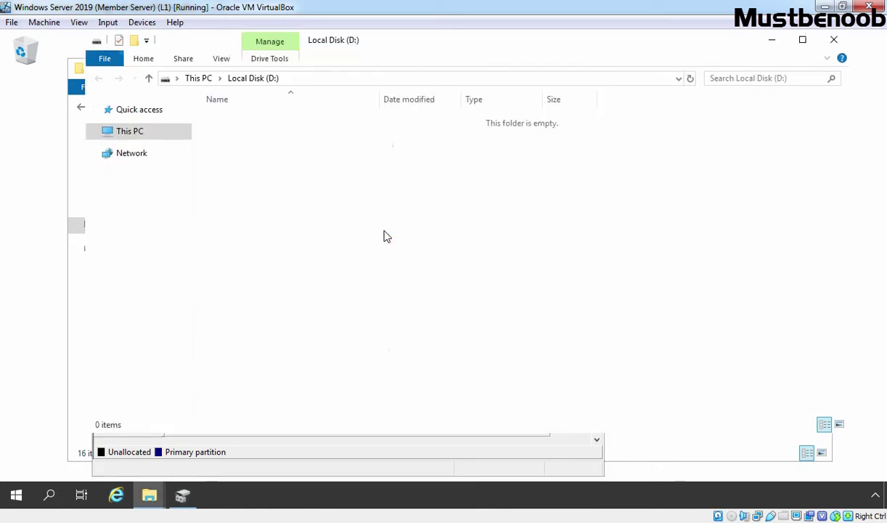
# Create a folder named DHCP-BACKUP-LABGUIDE in the root of Local Disk (D:).
pyautogui.rightClick(322, 150)
pyautogui.moveTo(375, 316)
pyautogui.click(539, 321)
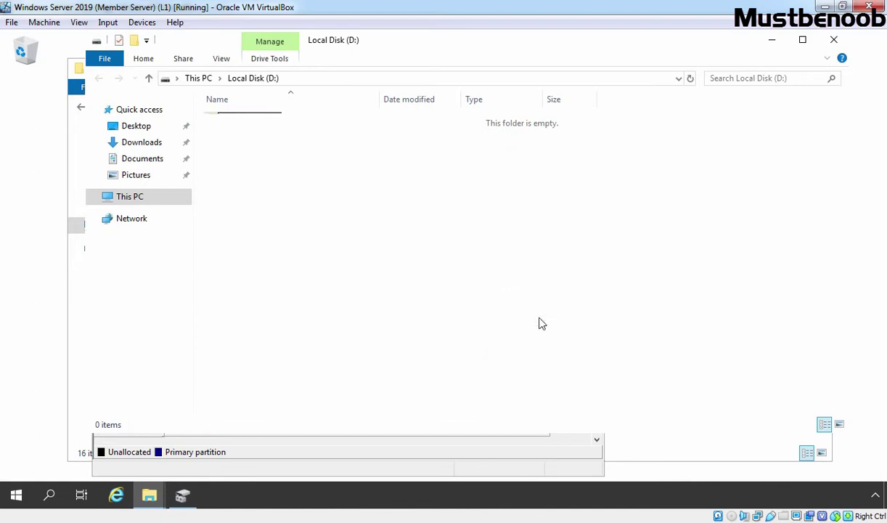
pyautogui.write('DHCP-BA')
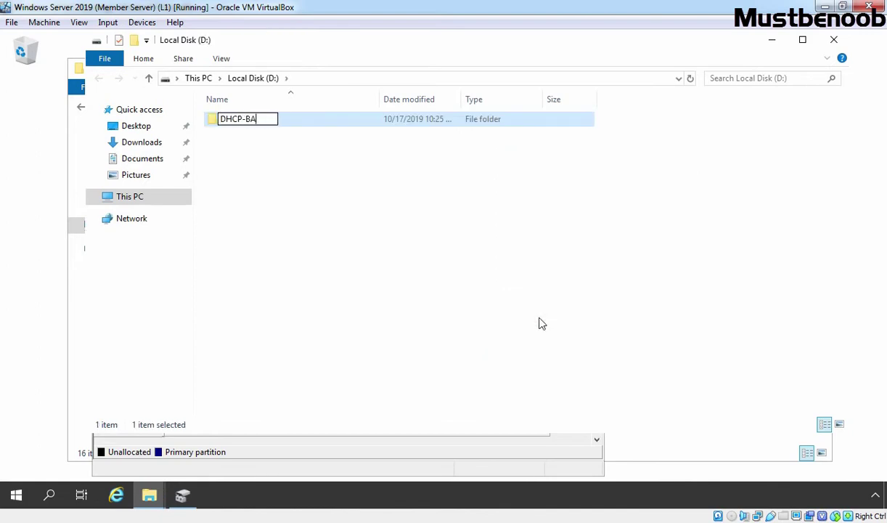
pyautogui.write('CKUP-LABGUIDE')
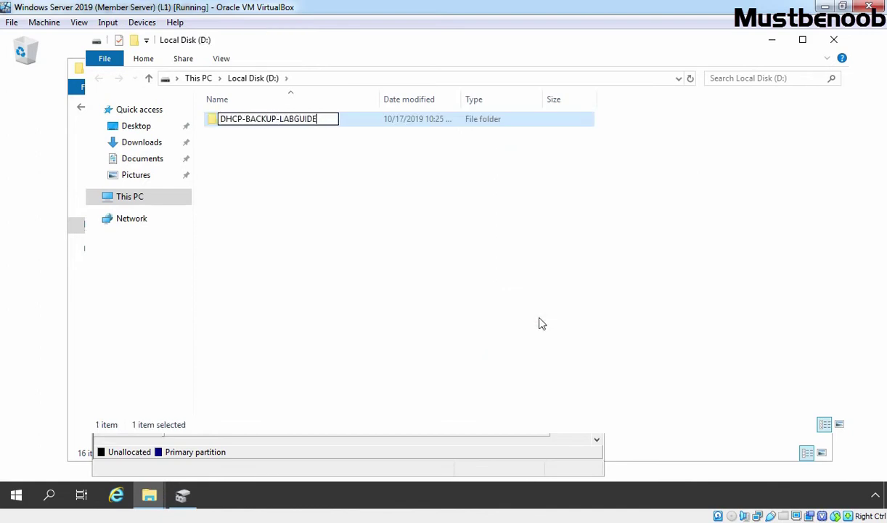
pyautogui.press('Return')
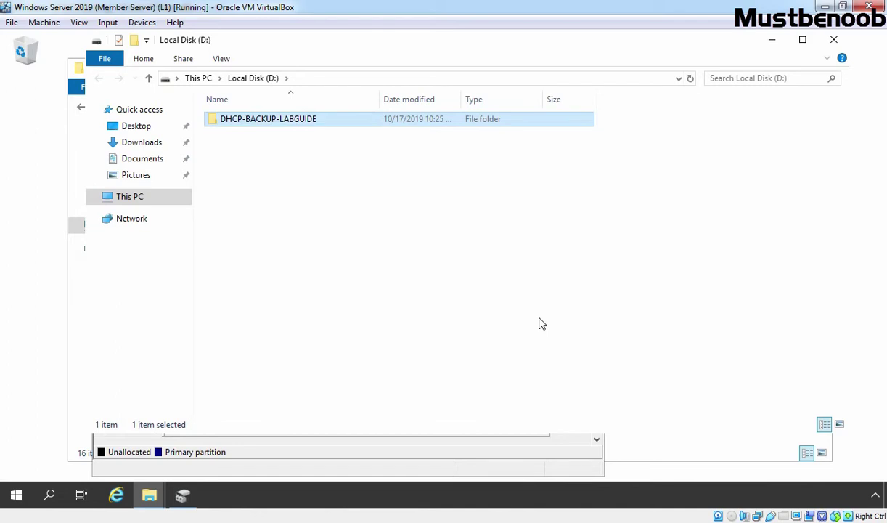
# Clear the desktop by minimizing both File Explorer windows and closing Disk Management.
pyautogui.click(773, 42)
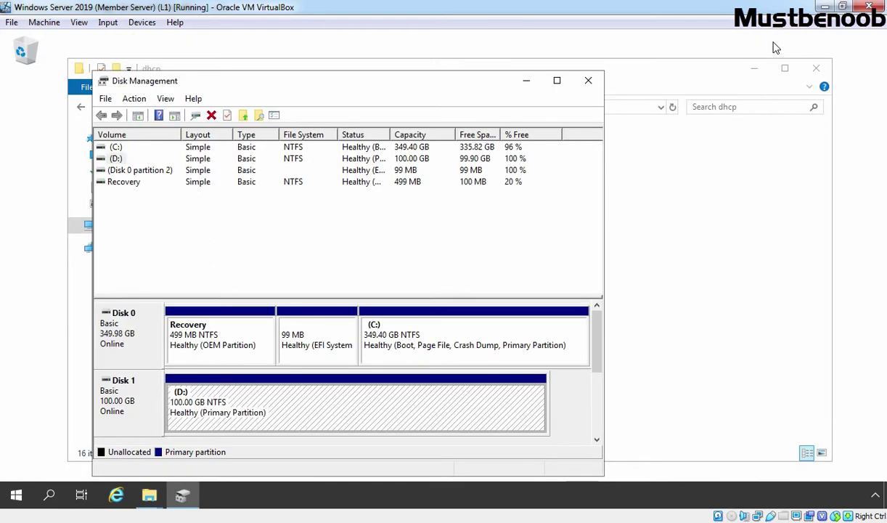
pyautogui.click(588, 81)
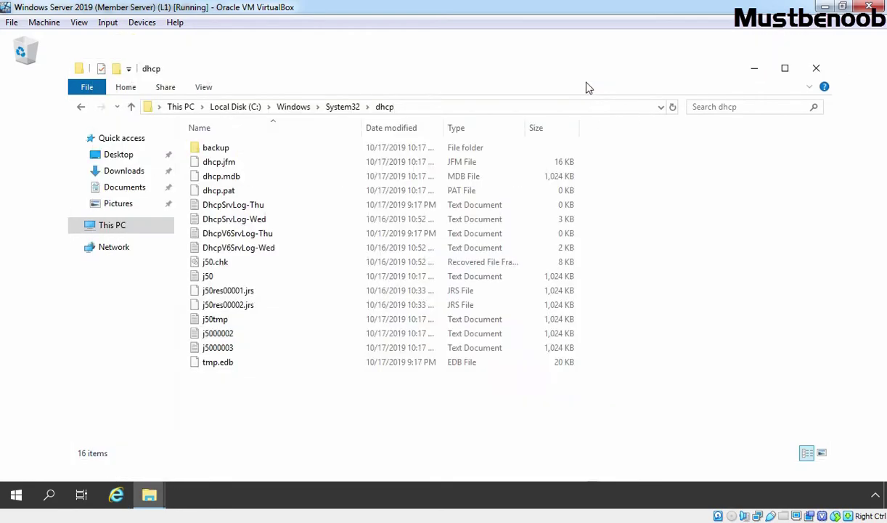
pyautogui.click(755, 73)
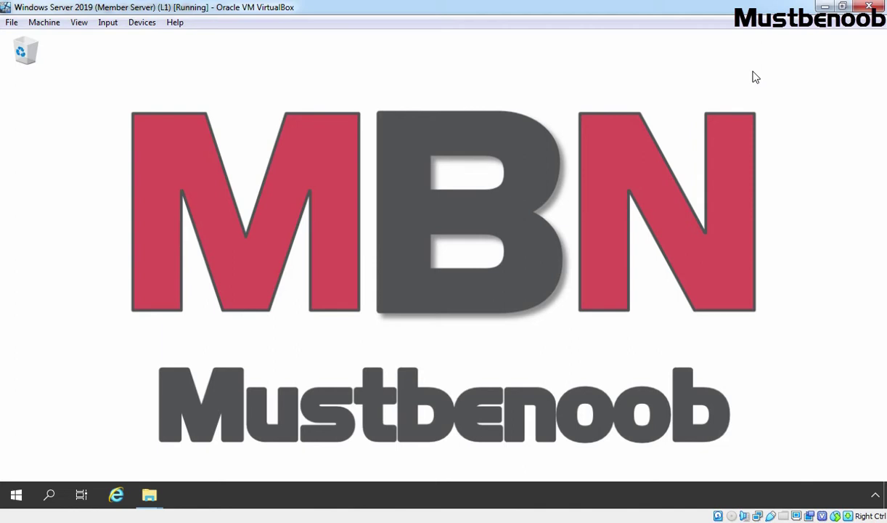
# Open the DHCP console from the administrative tools, maximize it, widen the console tree and expand the member-server01.mustbenoob.lab node.
pyautogui.click(16, 497)
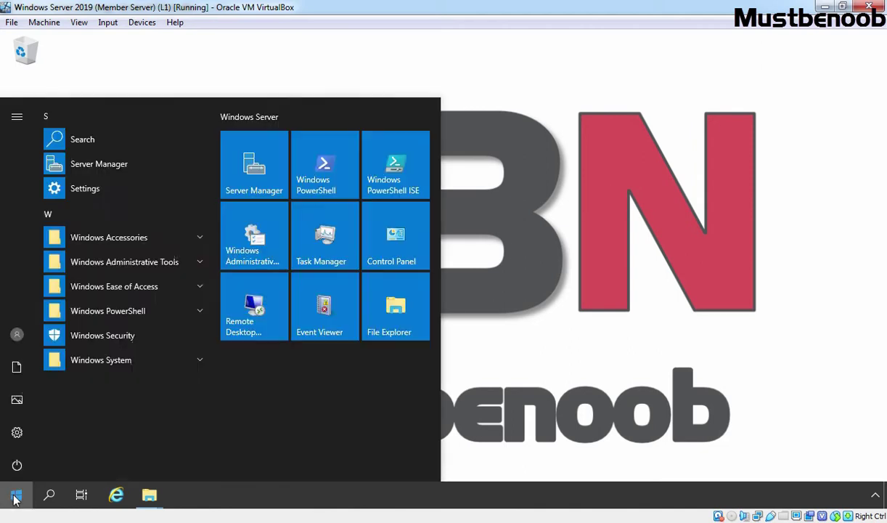
pyautogui.click(248, 248)
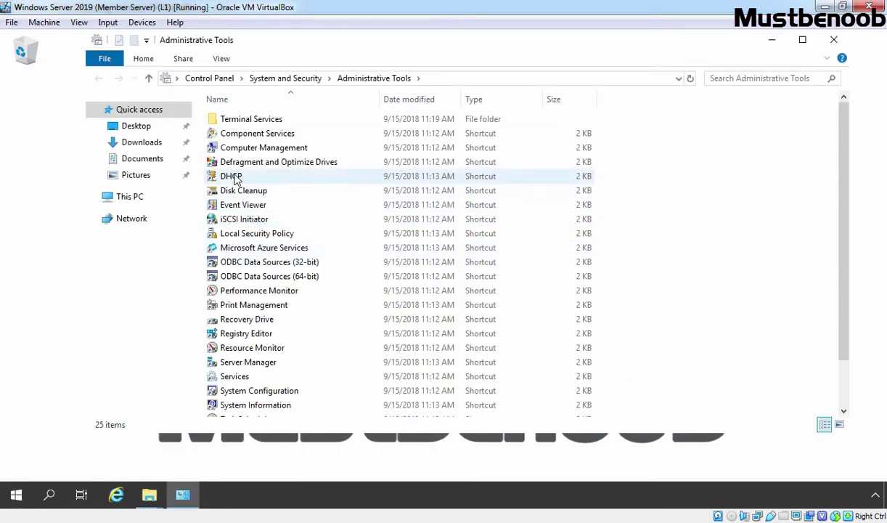
pyautogui.doubleClick(234, 178)
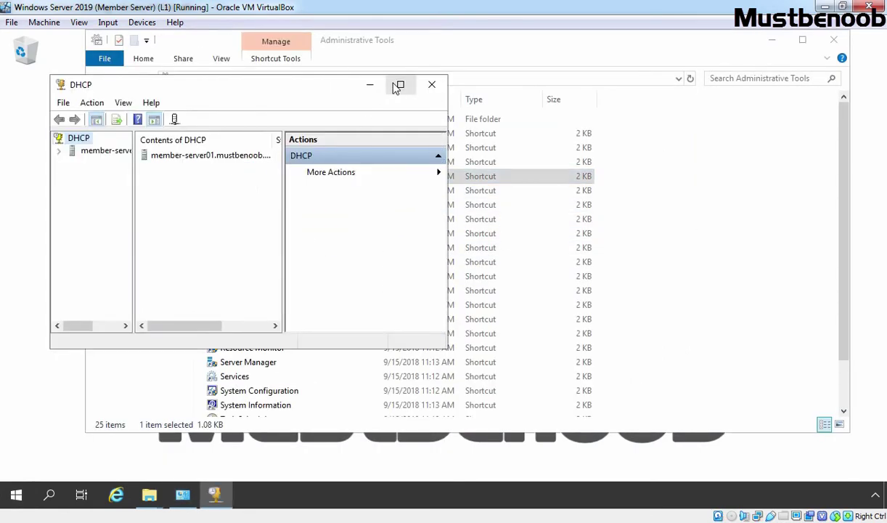
pyautogui.click(399, 86)
pyautogui.moveTo(85, 148); pyautogui.dragTo(197, 152)
pyautogui.doubleClick(100, 101)
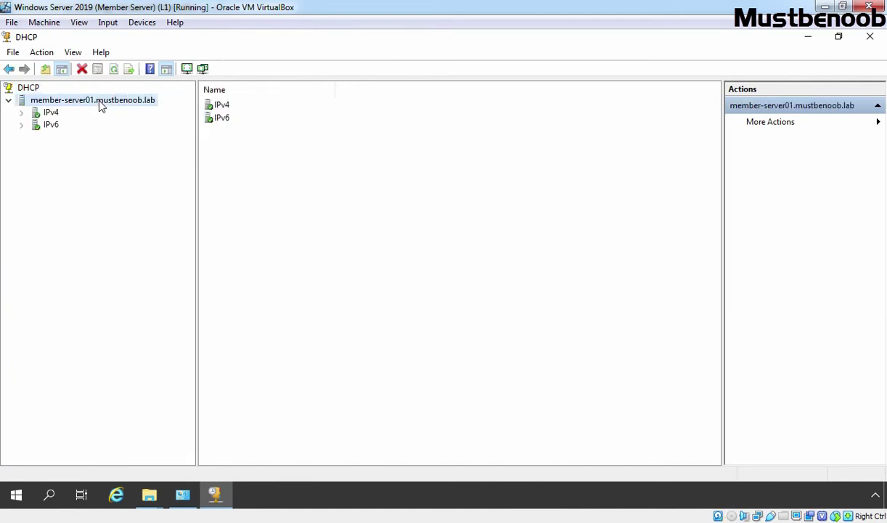
# Check the default destination folder for backing up member-server01.mustbenoob.lab, and cancel the folder selection.
pyautogui.rightClick(100, 103)
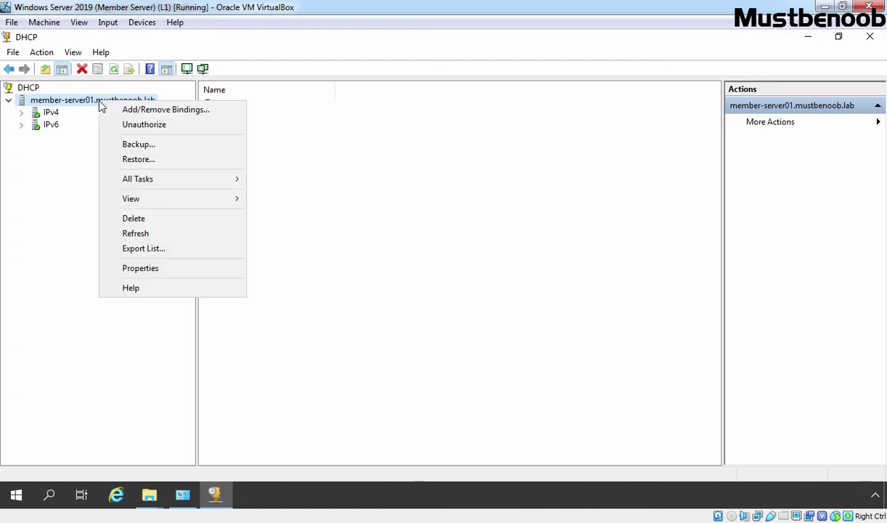
pyautogui.click(171, 148)
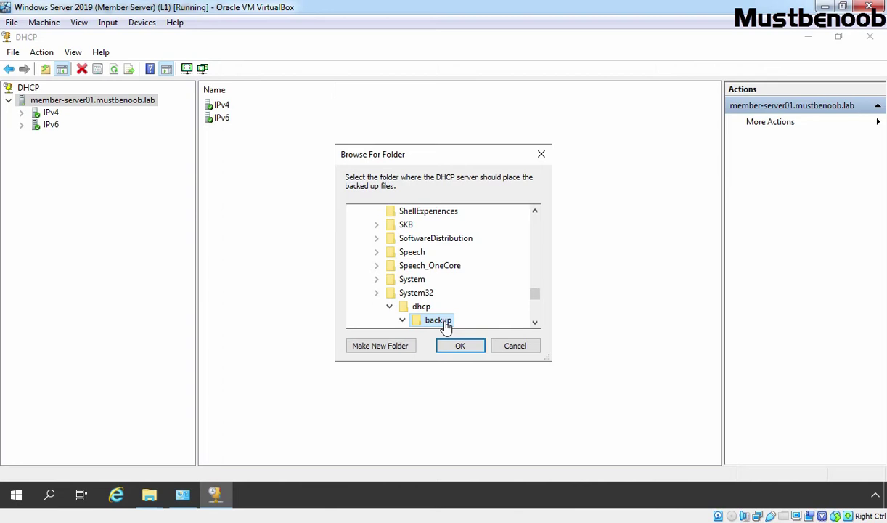
pyautogui.click(513, 347)
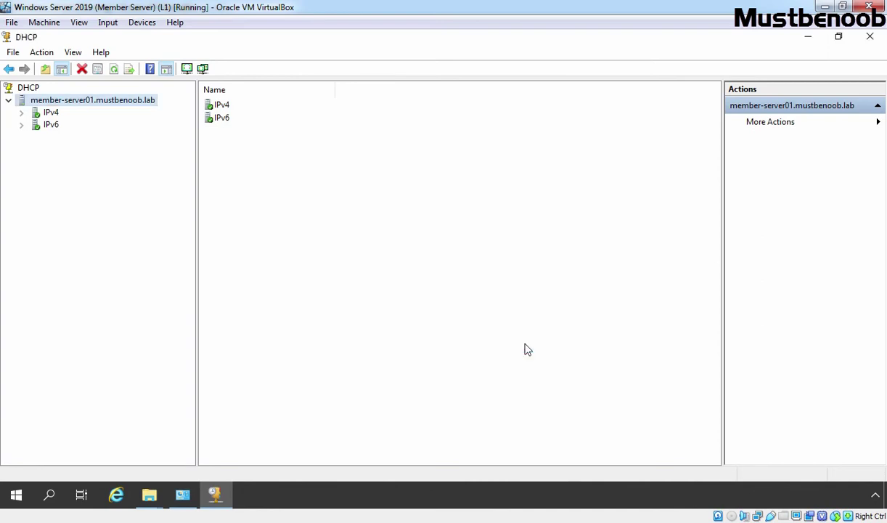
# Open the properties of member-server01.mustbenoob.lab and copy the DHCP-BACKUP-LABGUIDE folder's path from File Explorer.
pyautogui.rightClick(87, 105)
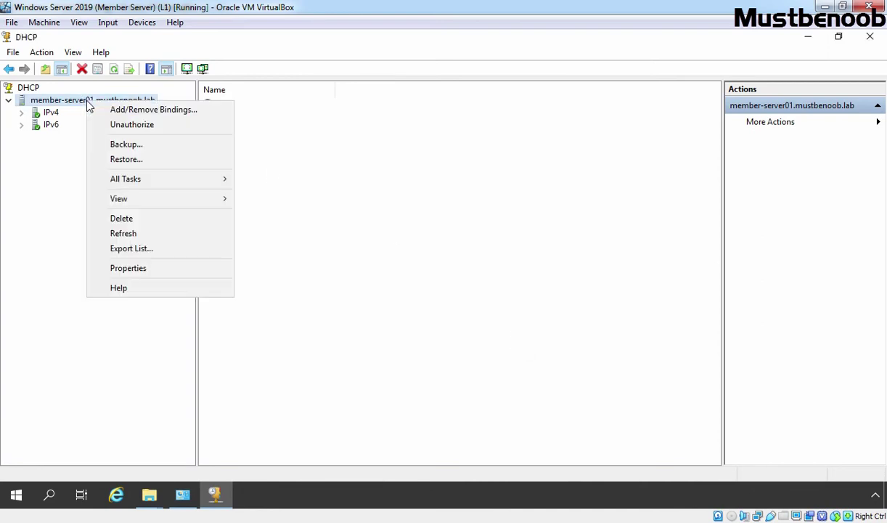
pyautogui.click(129, 270)
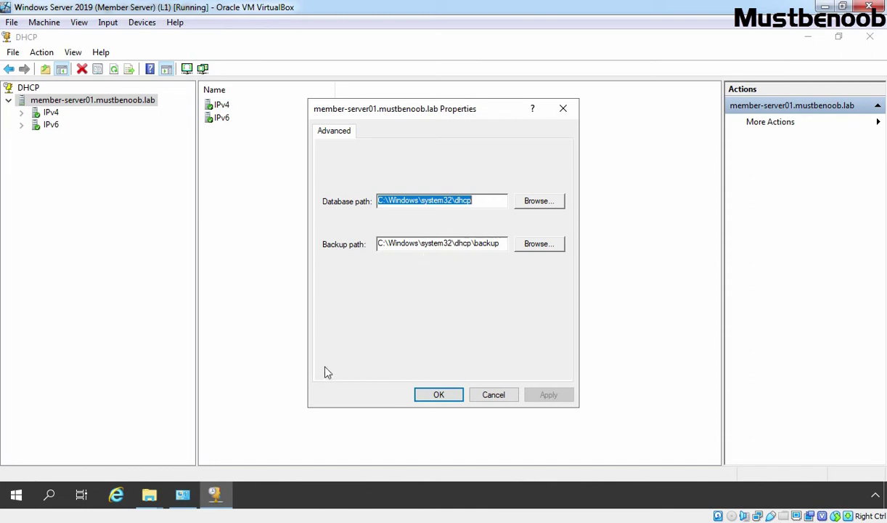
pyautogui.click(149, 494)
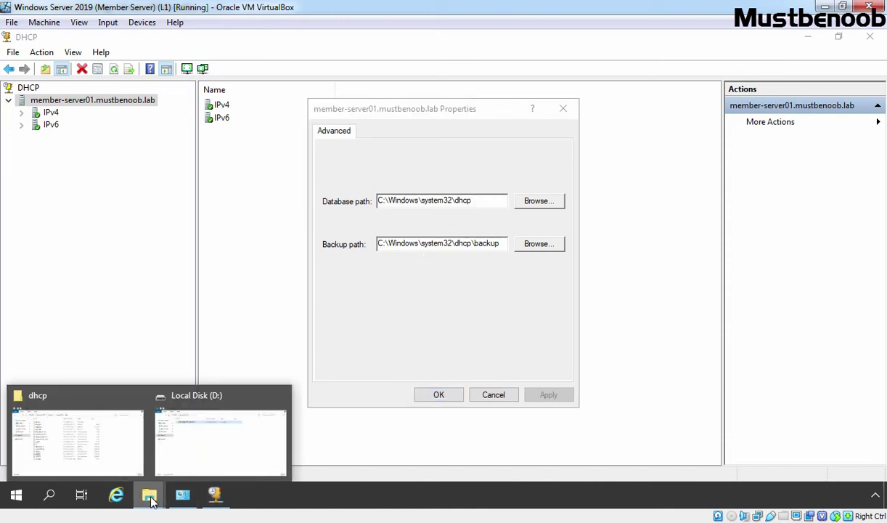
pyautogui.click(234, 445)
pyautogui.doubleClick(281, 120)
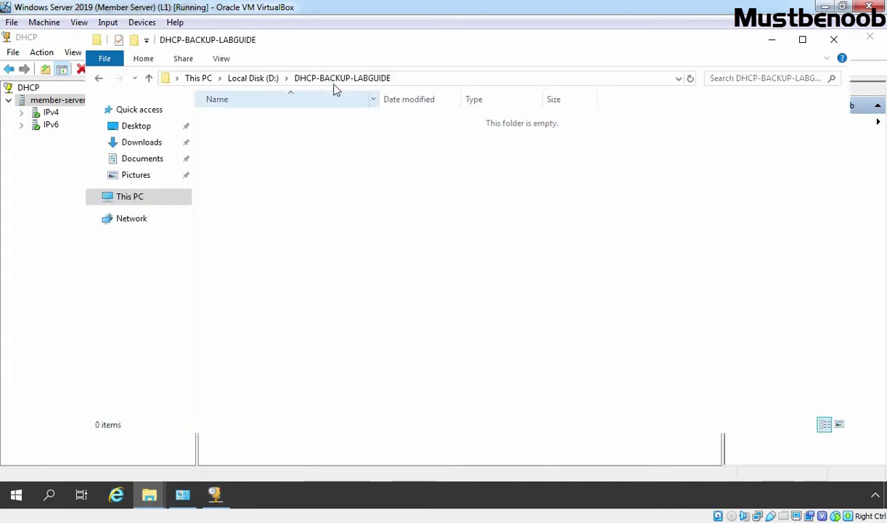
pyautogui.click(409, 80)
pyautogui.rightClick(263, 81)
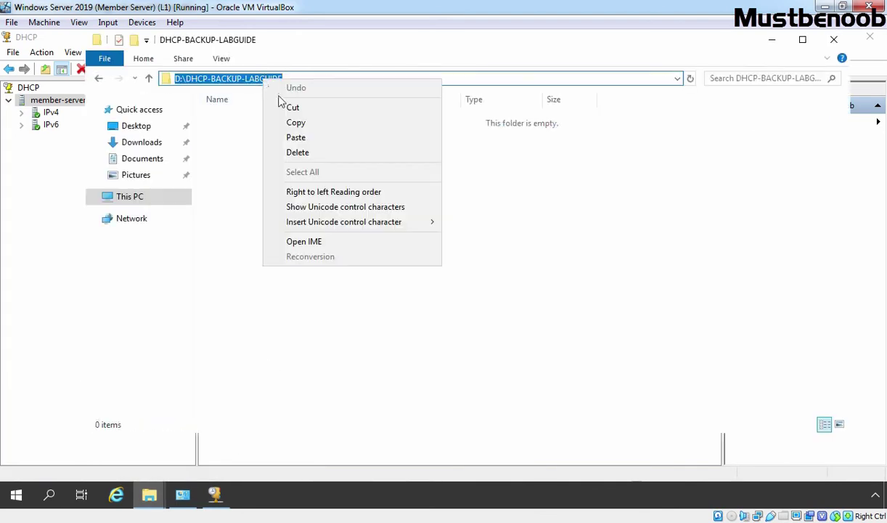
pyautogui.click(293, 122)
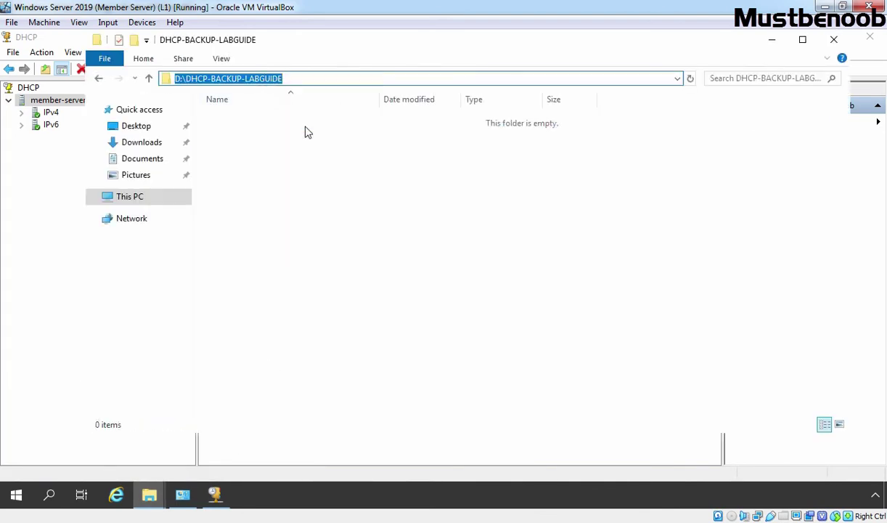
pyautogui.click(773, 46)
# Set the DHCP server's backup path to D:\DHCP-BACKUP-LABGUIDE, check that folder's current contents, and apply the change.
pyautogui.click(496, 247)
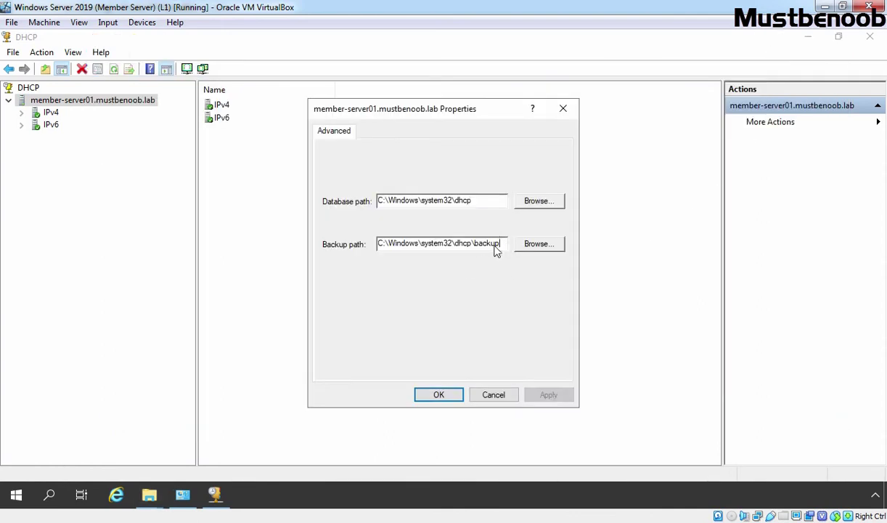
pyautogui.moveTo(496, 247); pyautogui.dragTo(306, 235)
pyautogui.press('Delete')
pyautogui.hotkey('ctrl', 'v')
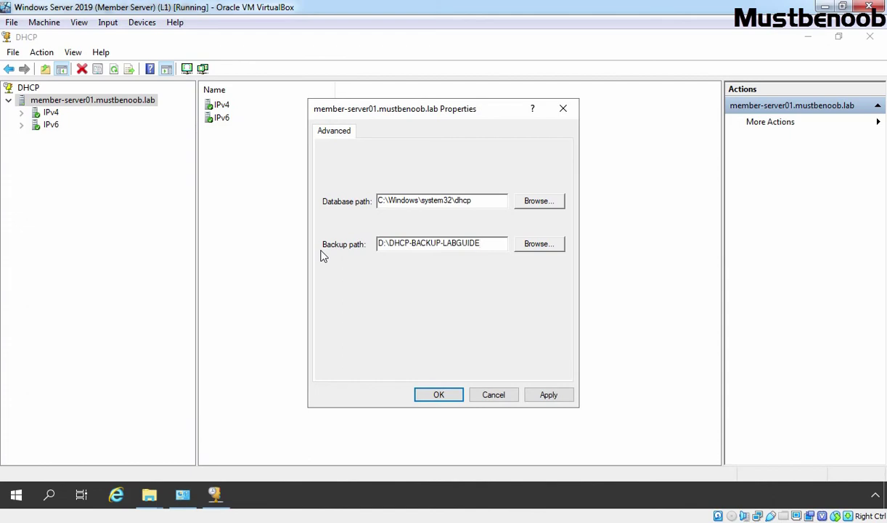
pyautogui.click(152, 485)
pyautogui.click(229, 418)
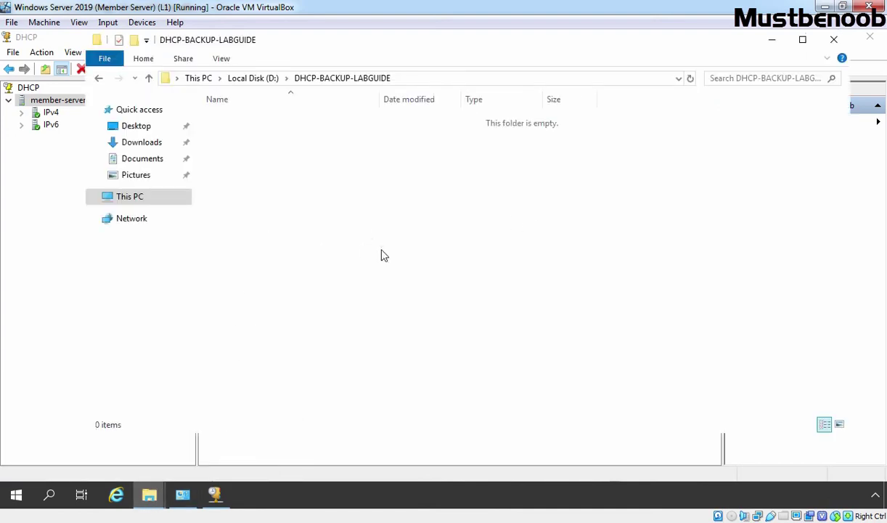
pyautogui.click(772, 40)
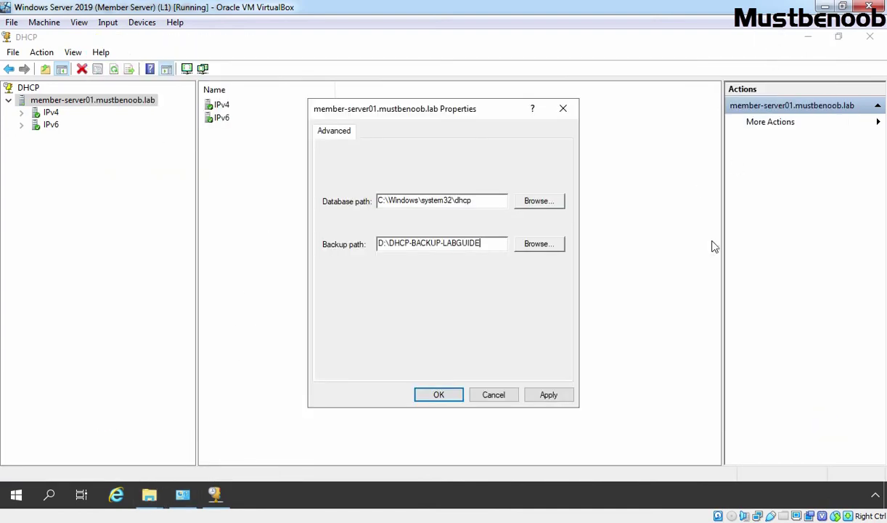
pyautogui.click(548, 394)
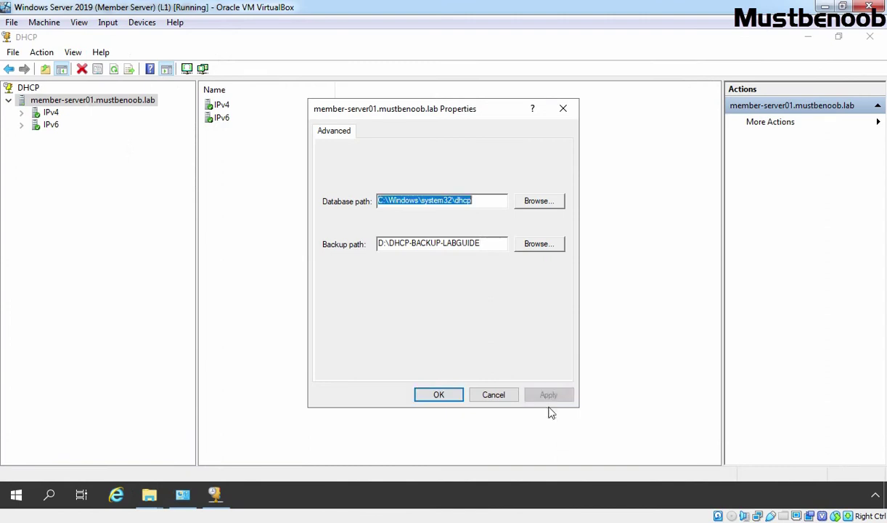
pyautogui.click(436, 397)
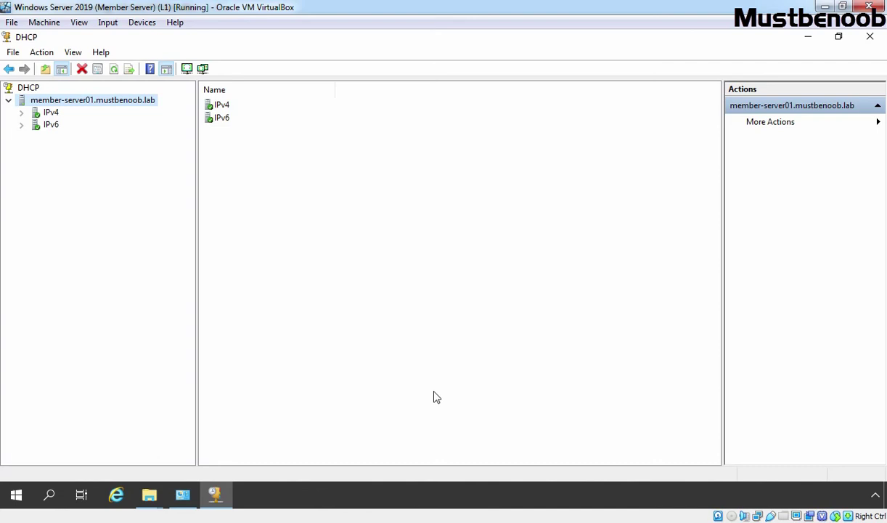
# Back up the member-server01.mustbenoob.lab DHCP server to the DHCP-BACKUP-LABGUIDE folder on Local Disk (D:).
pyautogui.rightClick(84, 107)
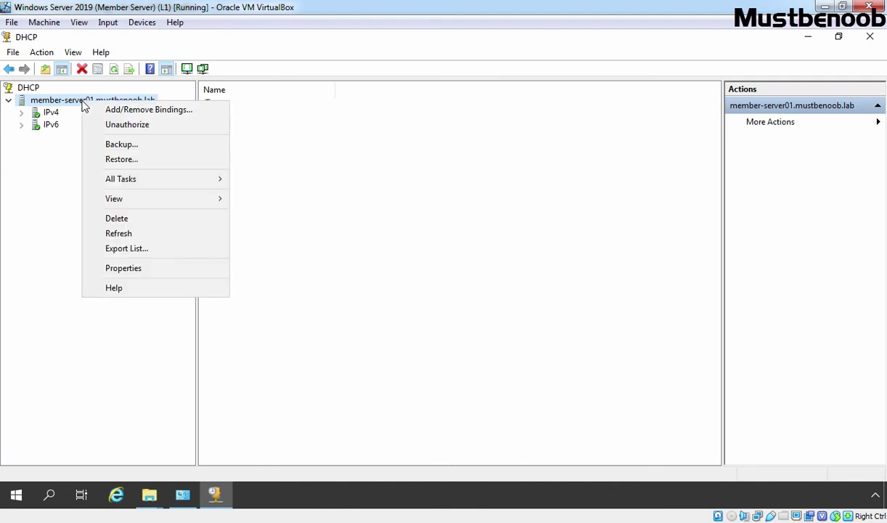
pyautogui.click(127, 148)
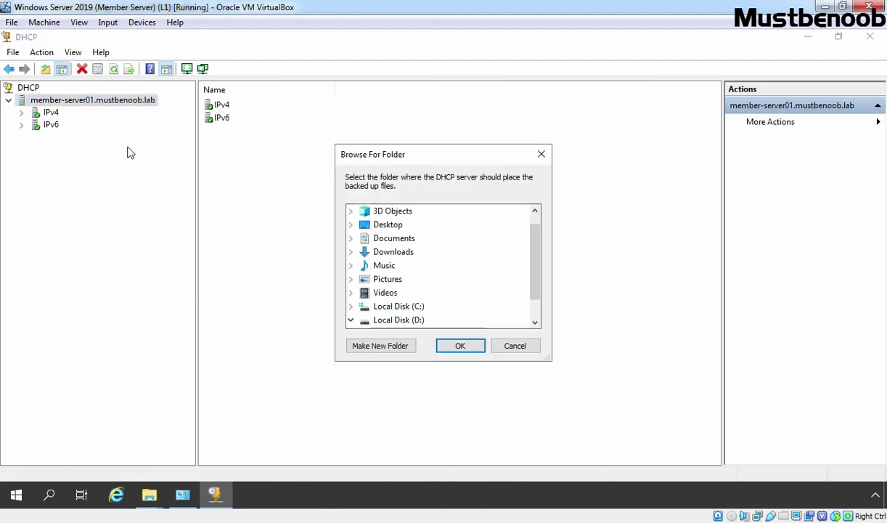
pyautogui.scroll(-1, 540, 254)
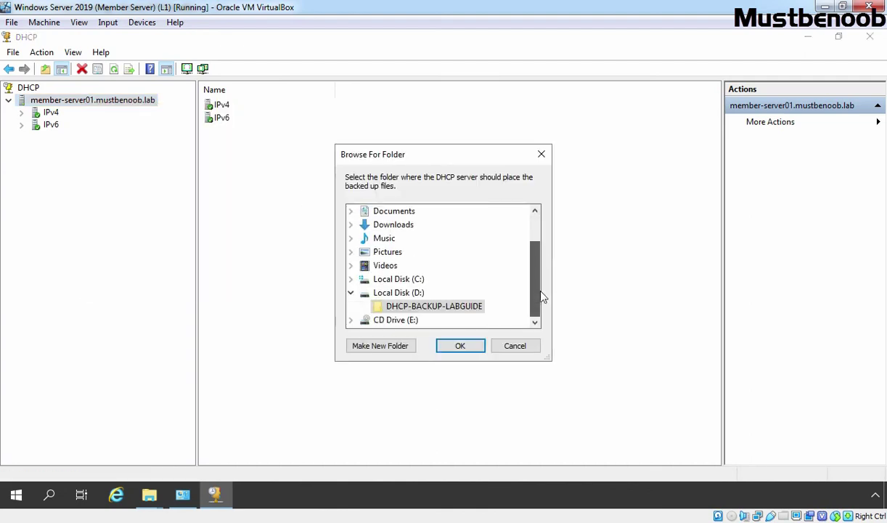
pyautogui.click(424, 308)
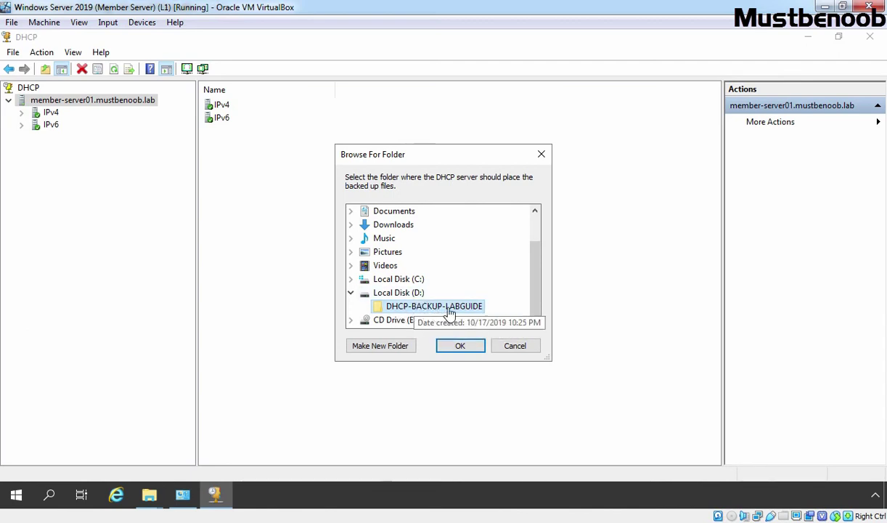
pyautogui.click(460, 346)
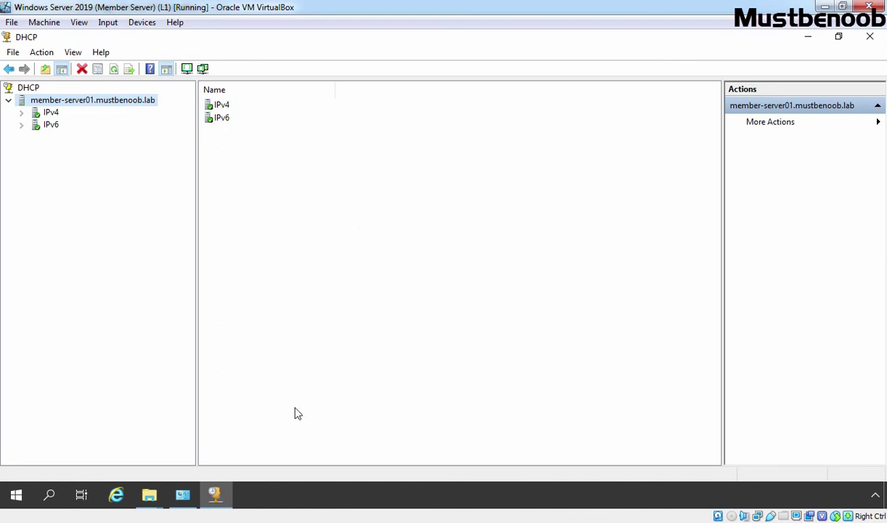
# Check the backup files in File Explorer's DHCP-BACKUP-LABGUIDE folder and its new subfolder, and return to the DHCP console.
pyautogui.click(153, 494)
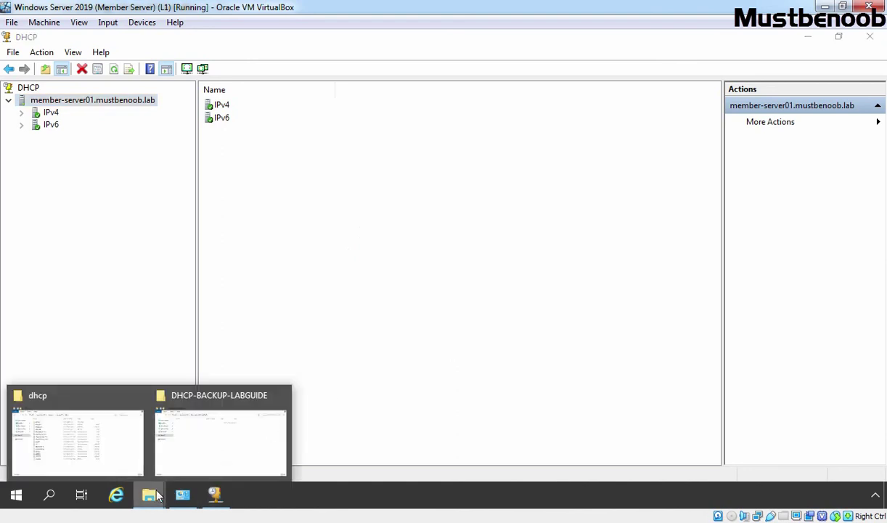
pyautogui.click(226, 429)
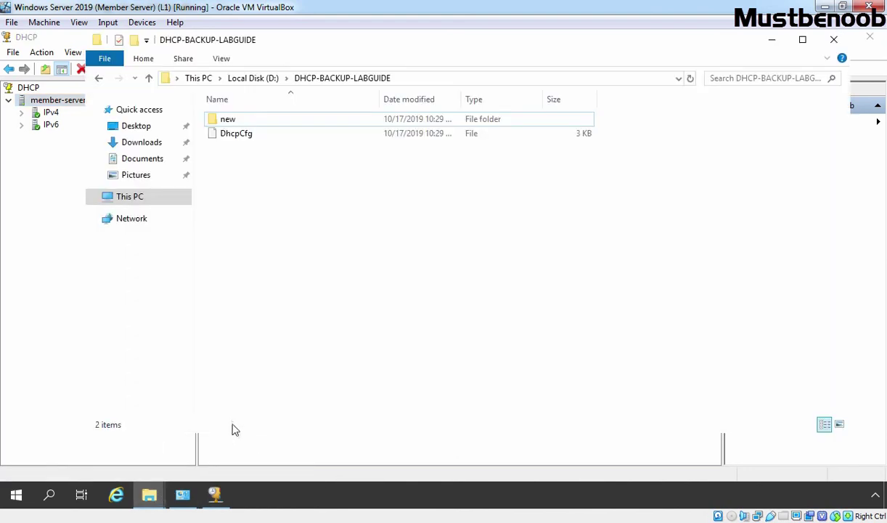
pyautogui.click(232, 141)
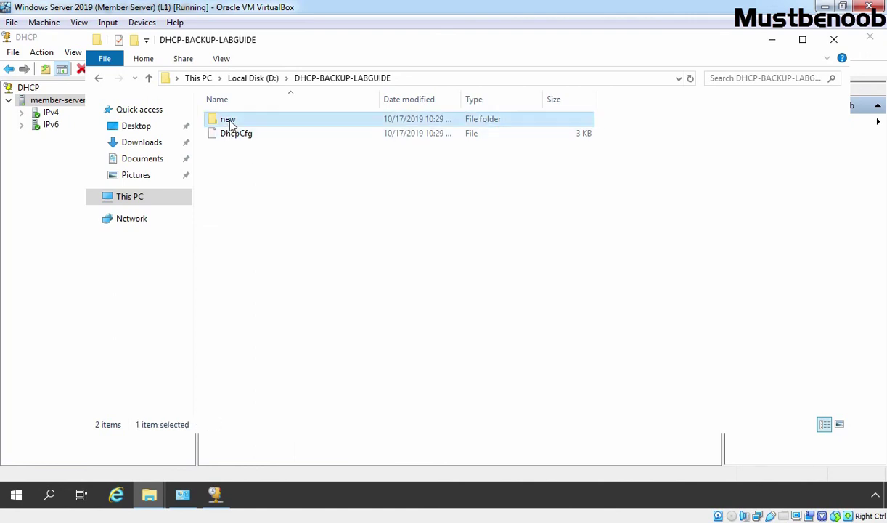
pyautogui.doubleClick(228, 119)
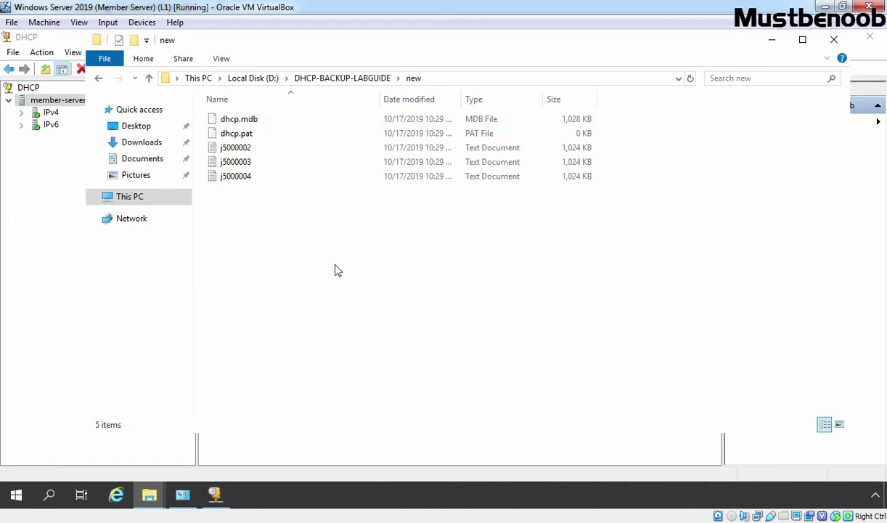
pyautogui.click(47, 193)
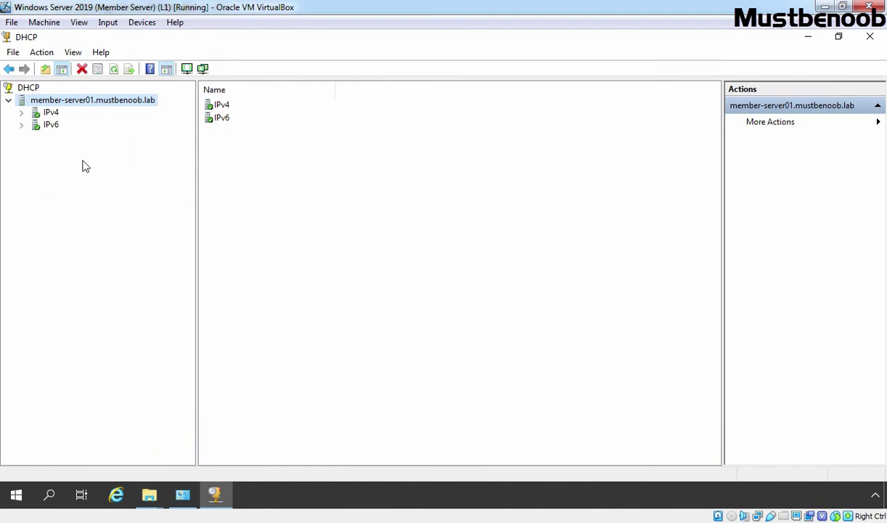
# Start a restore of member-server01.mustbenoob.lab from the DHCP-BACKUP-LABGUIDE folder on Local Disk (D:), and decline stopping and restarting the service.
pyautogui.rightClick(89, 105)
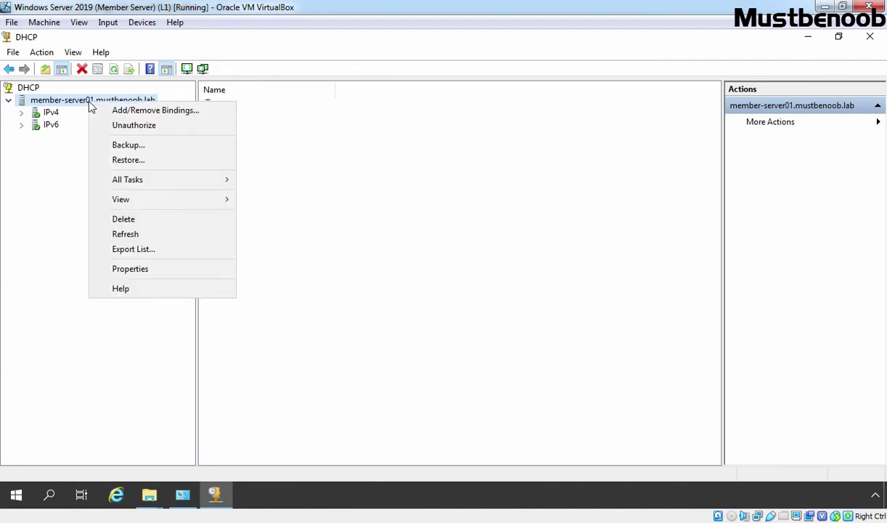
pyautogui.click(117, 160)
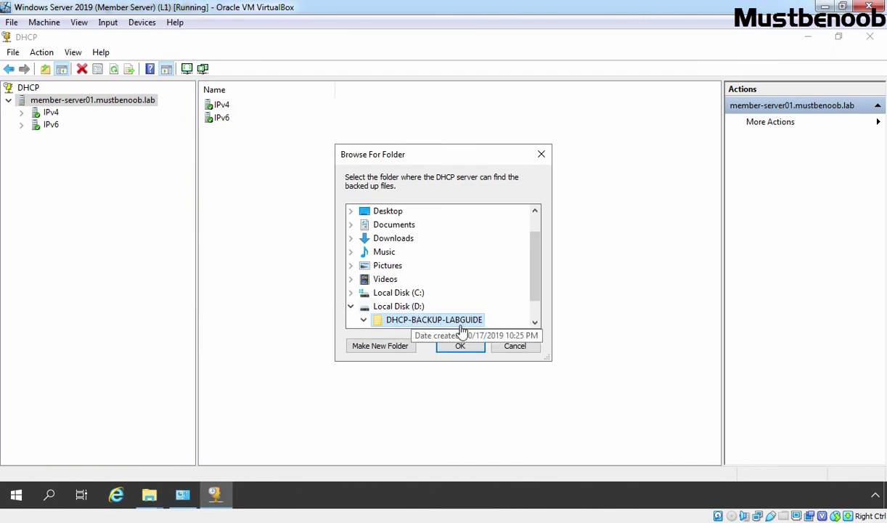
pyautogui.click(460, 347)
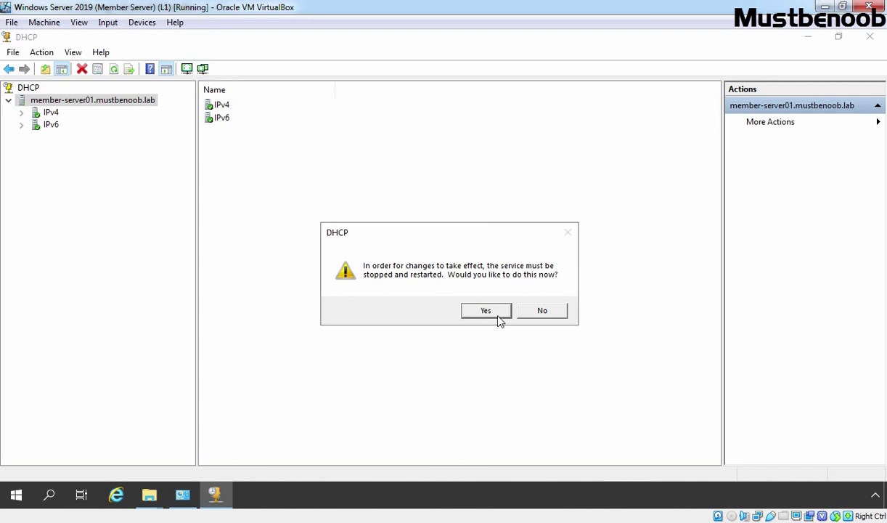
pyautogui.click(548, 312)
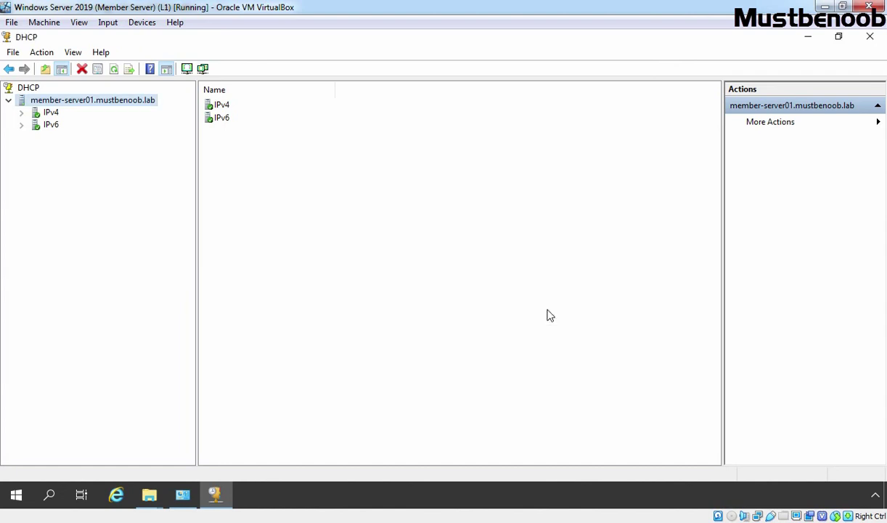